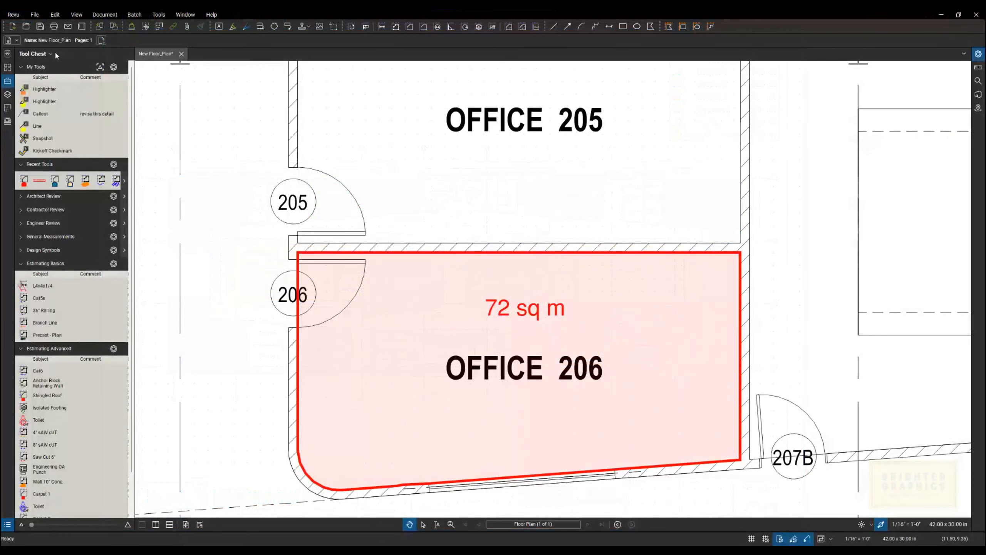
left_click(39, 16)
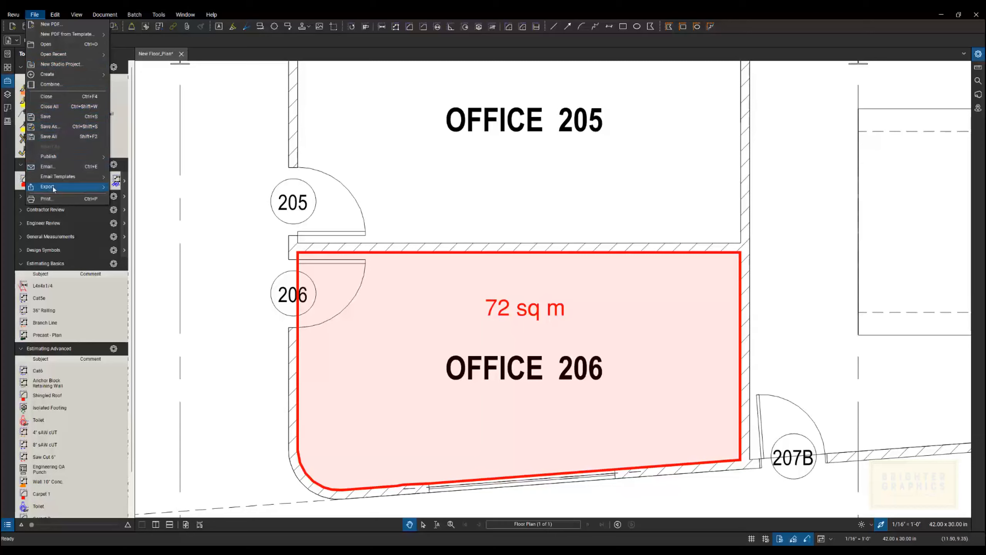
mouse_move(54, 188)
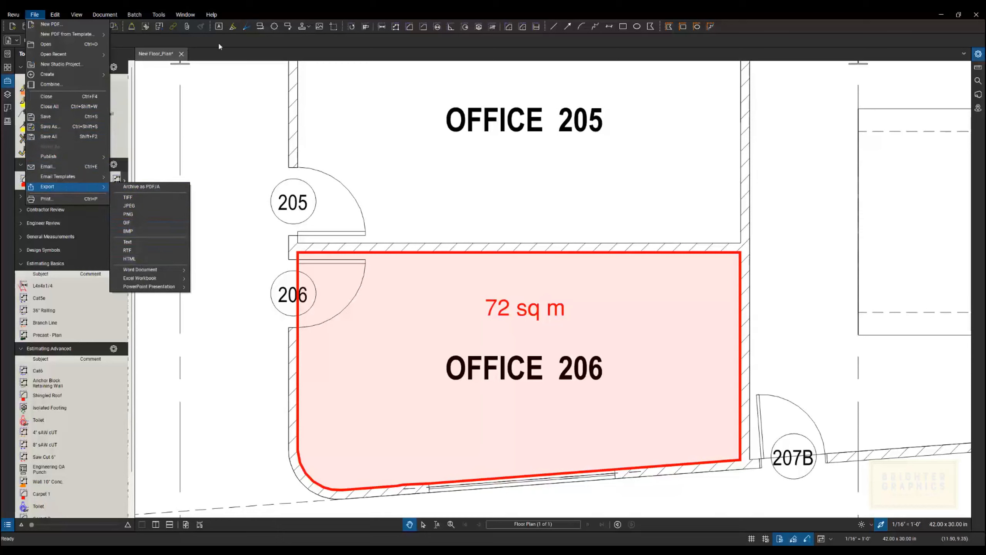
left_click(248, 93)
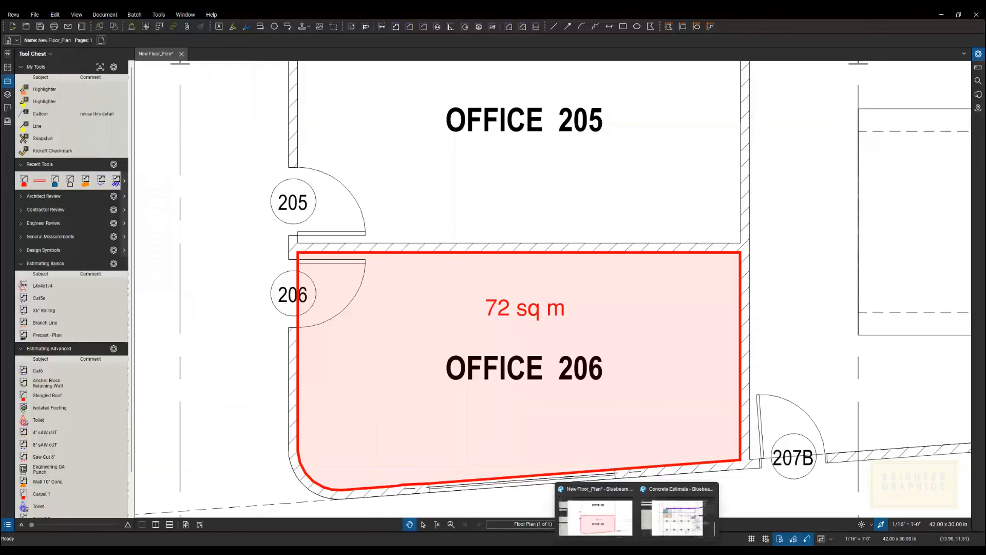
Switch to the Concrete Estimate window and bring up the 081416 Flush Wood Doors specification.
left_click(679, 501)
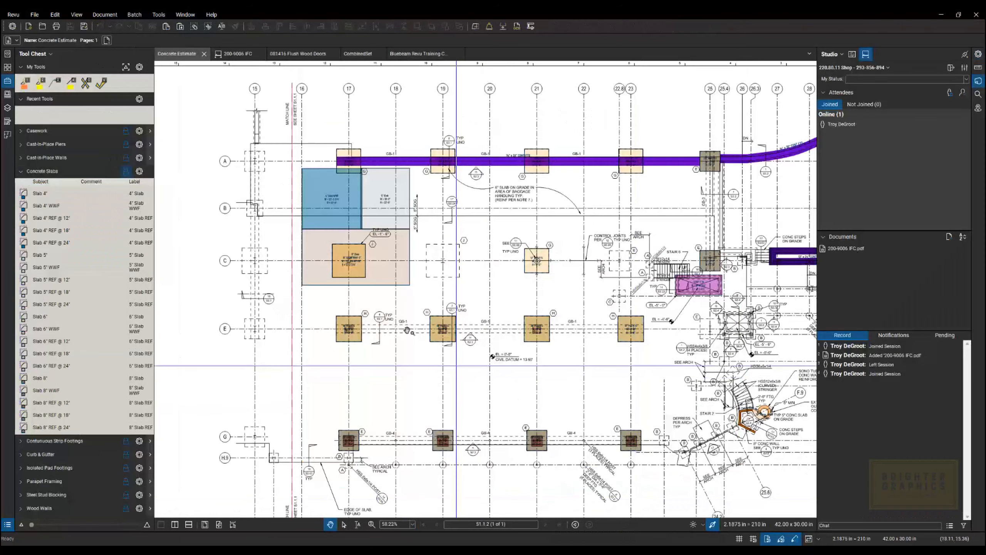
left_click(241, 54)
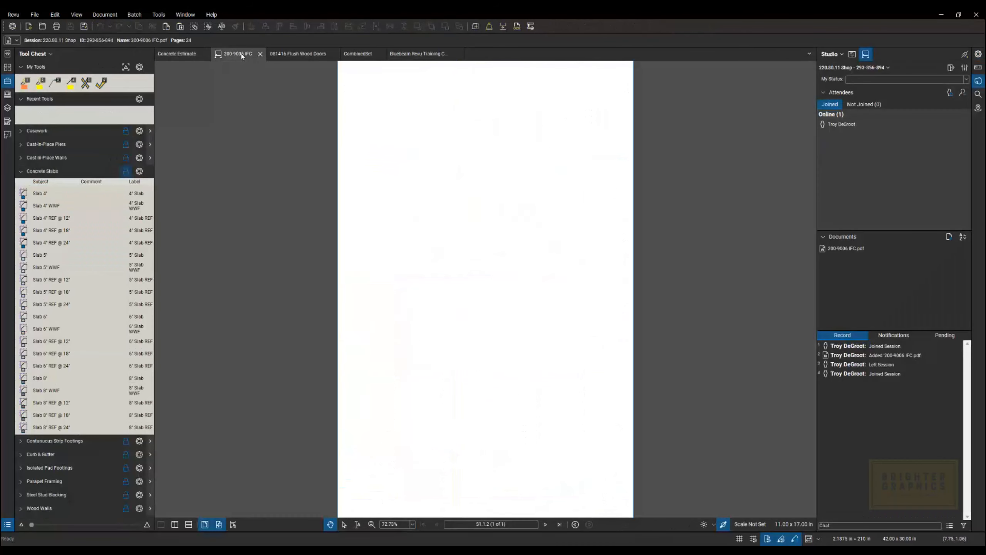
left_click(287, 54)
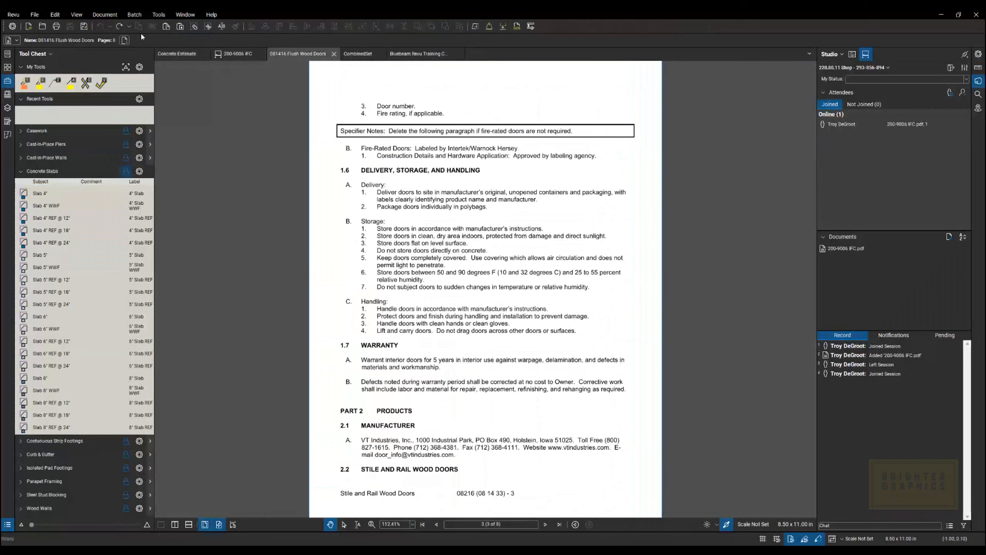
Export the section 1.6 Delivery, Storage, and Handling page region to Word, replacing 081416 Flush Wood Doors.docx in the Specifications folder.
left_click(36, 15)
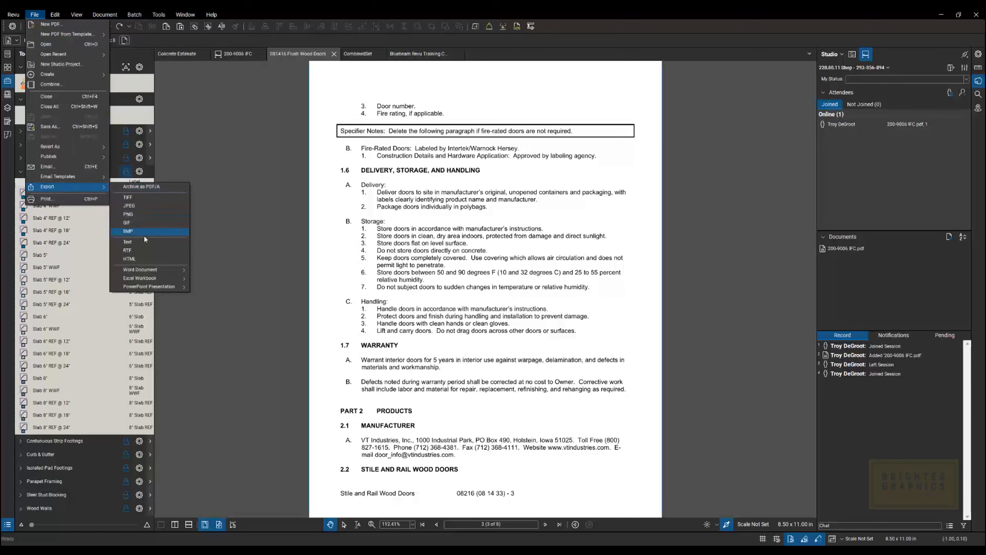
mouse_move(155, 270)
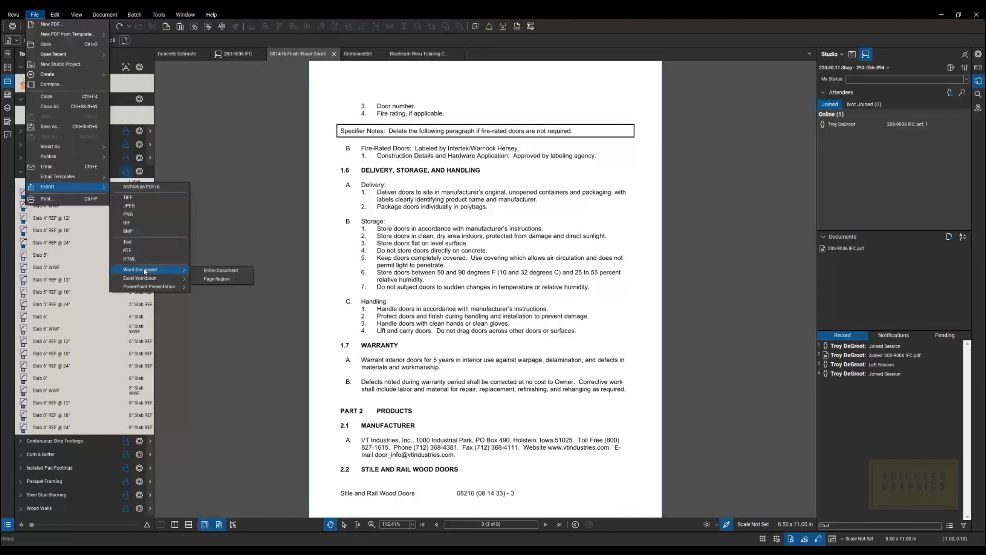
left_click(219, 280)
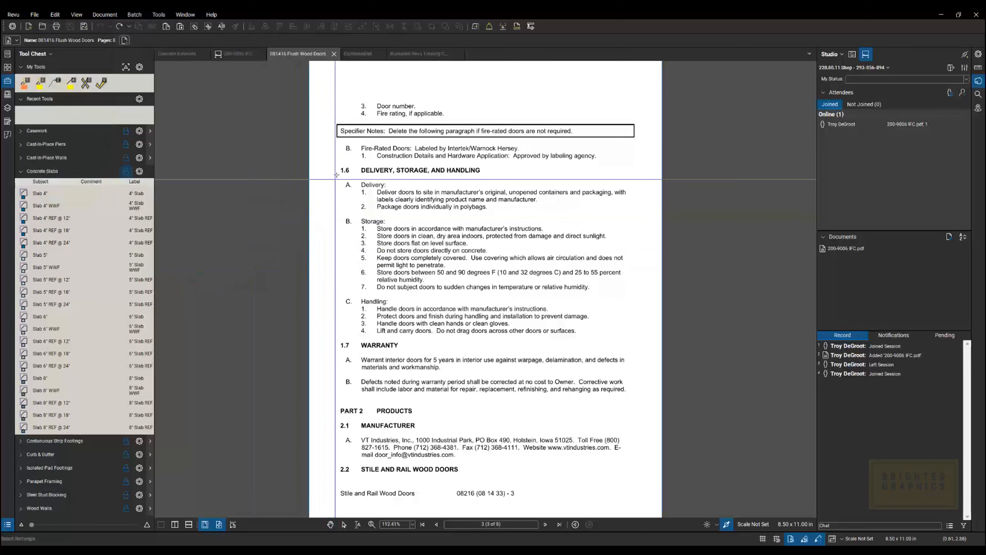
left_click_drag(333, 161, 645, 338)
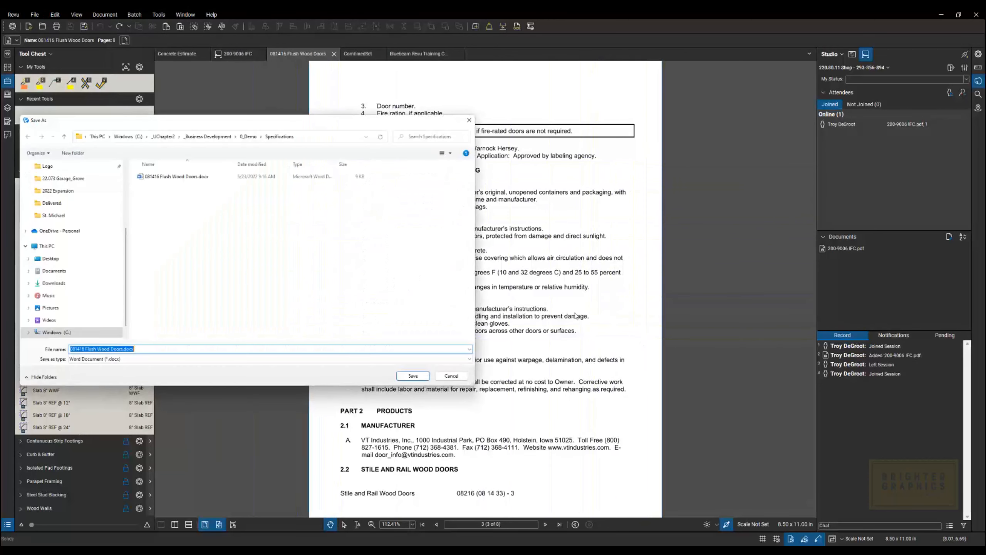
left_click(186, 179)
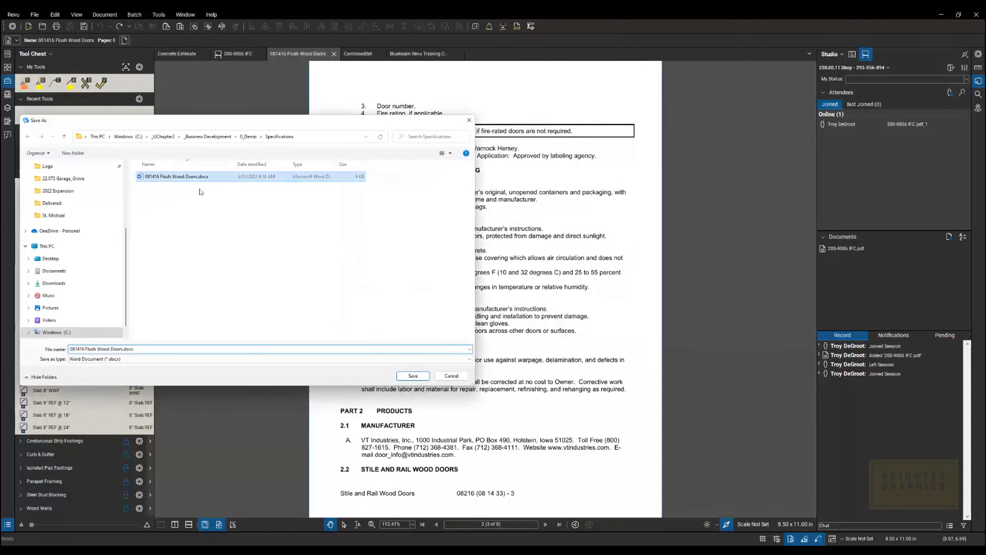
left_click(412, 376)
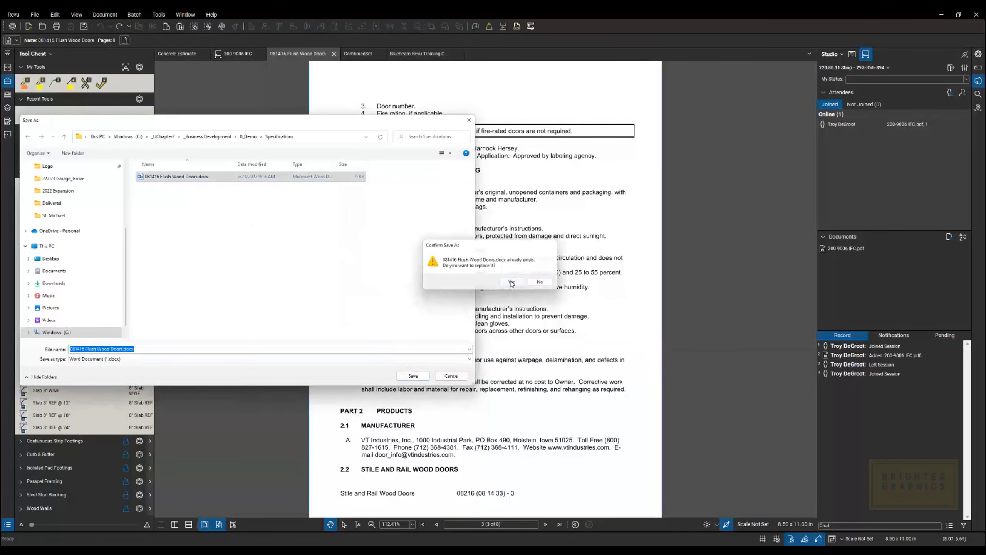
left_click(511, 283)
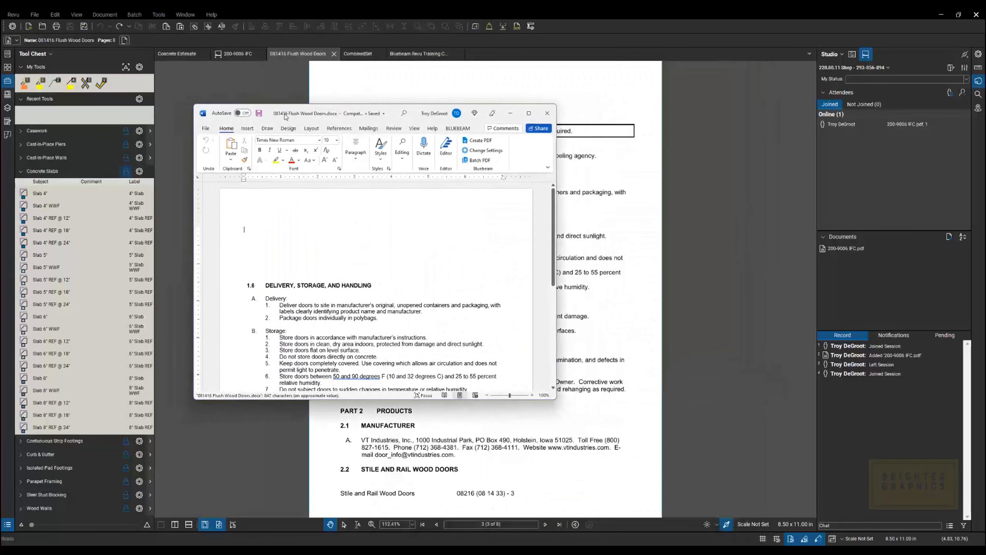
Review the Delivery, Storage and Handling text in the exported Word document, and close the document.
left_click_drag(306, 307, 388, 320)
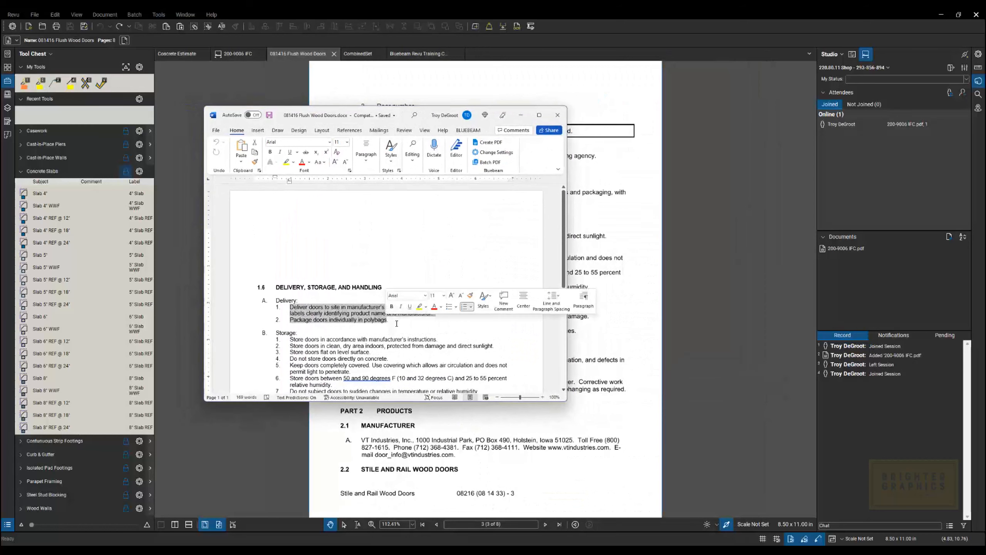
left_click(423, 350)
scroll(389, 342, "down", 3)
left_click_drag(389, 362, 327, 355)
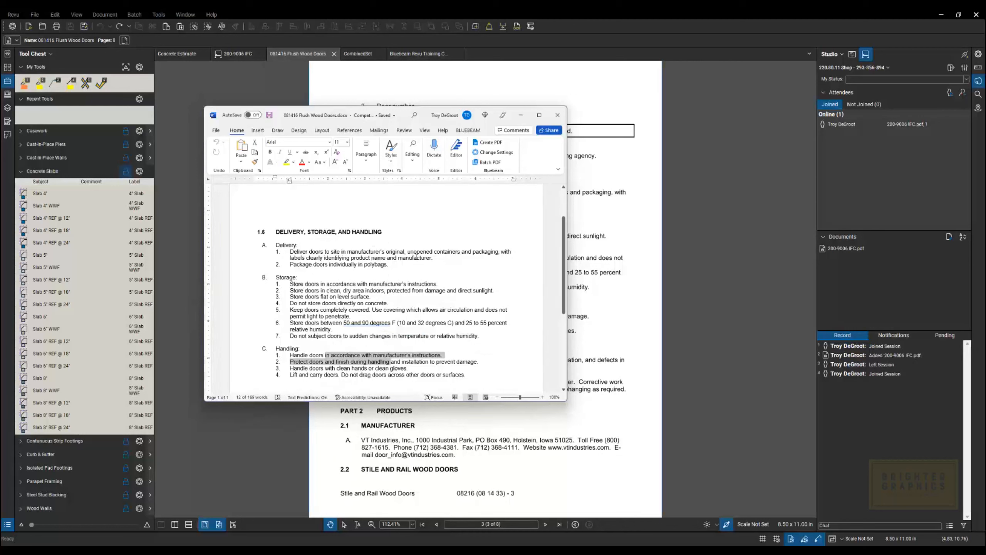
scroll(430, 261, "down", 3)
scroll(415, 276, "up", 5)
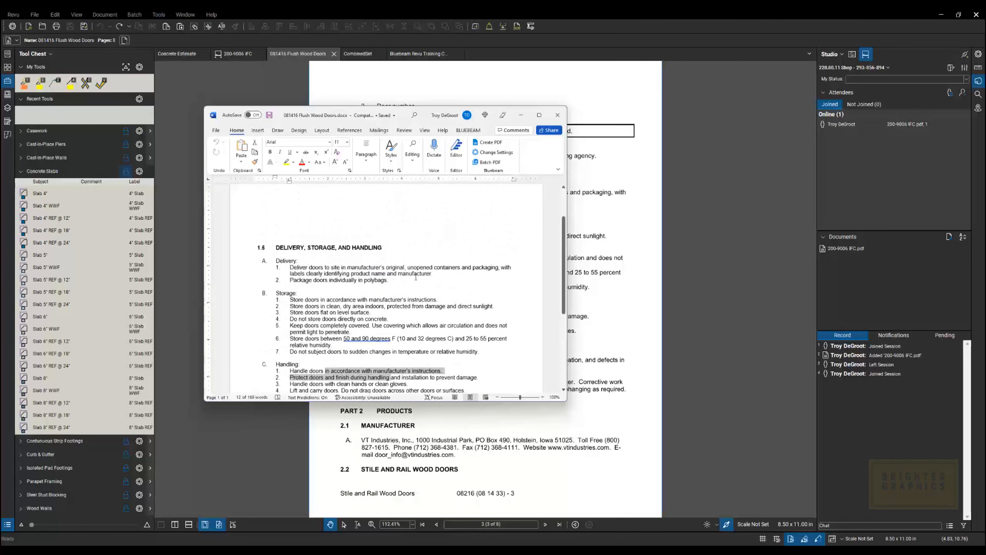
scroll(415, 276, "up", 1)
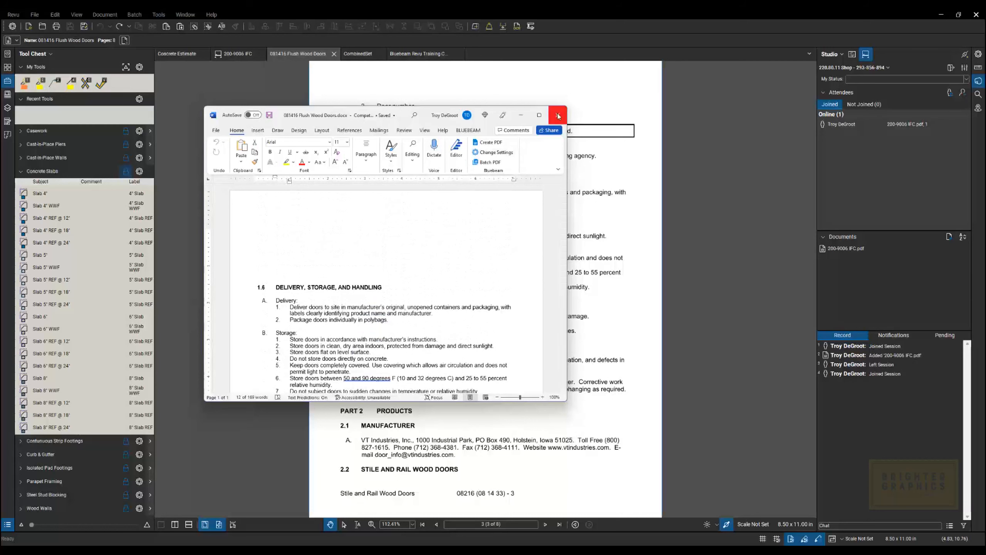
left_click(558, 115)
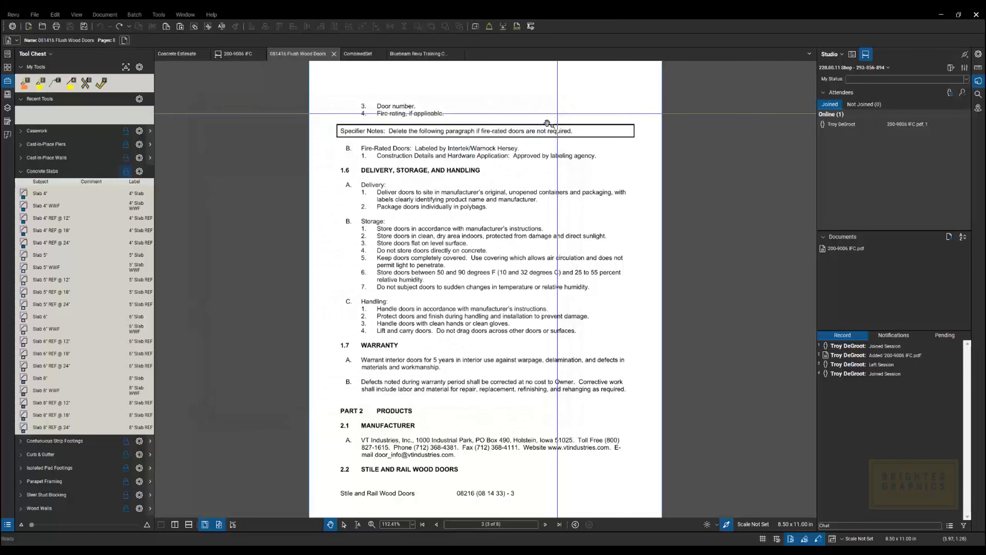
Bring up the CombinedSet document and go to the sheet index on its first page, title sheet G 100.
left_click(355, 54)
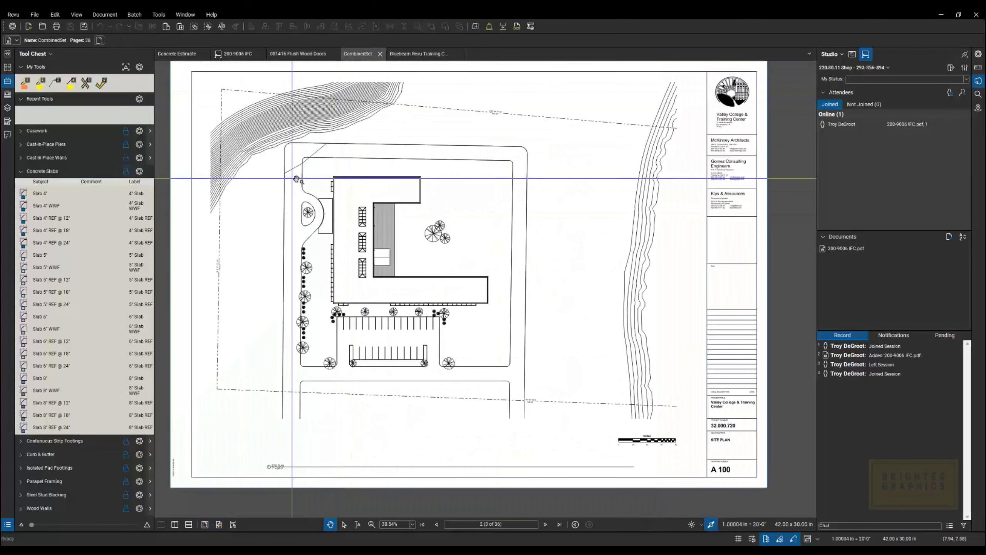
left_click(423, 524)
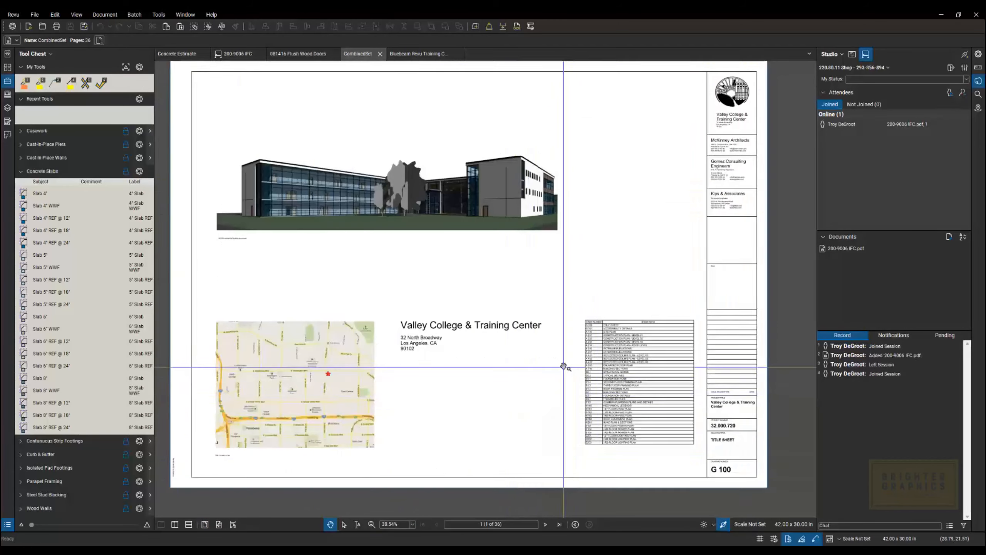
scroll(568, 385, "up", 5)
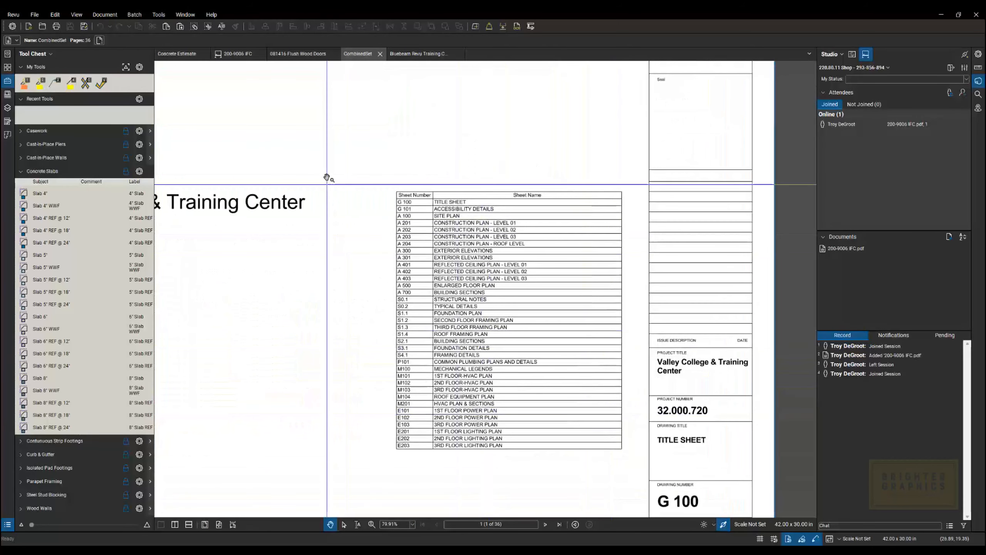
Export a page region to an Excel workbook, enclosing the whole sheet number and sheet name table.
left_click(34, 16)
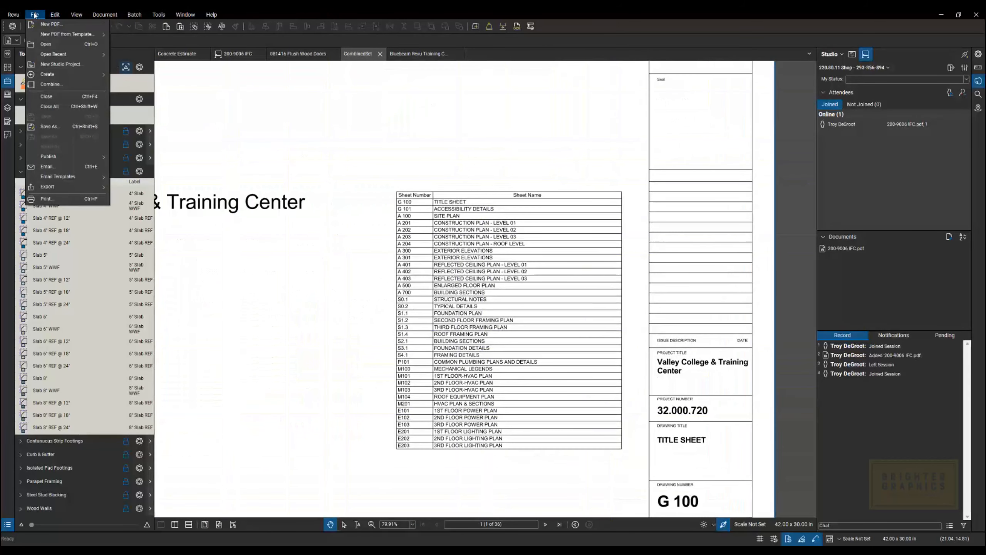
mouse_move(56, 186)
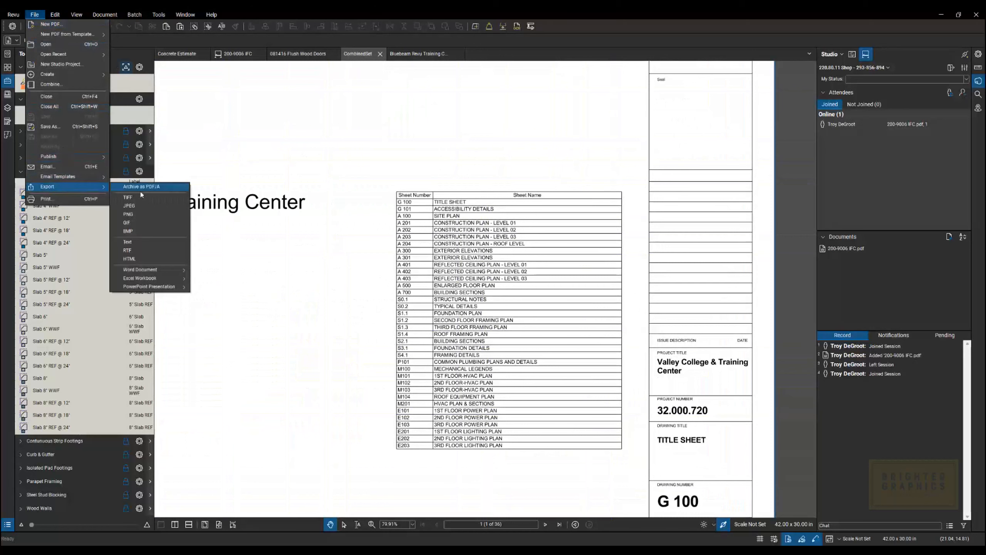
mouse_move(165, 280)
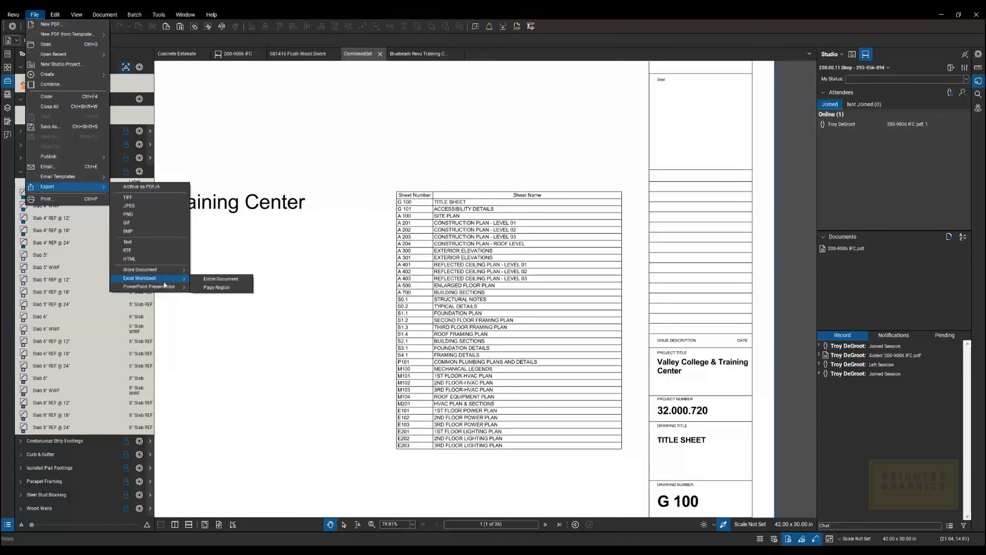
left_click(221, 288)
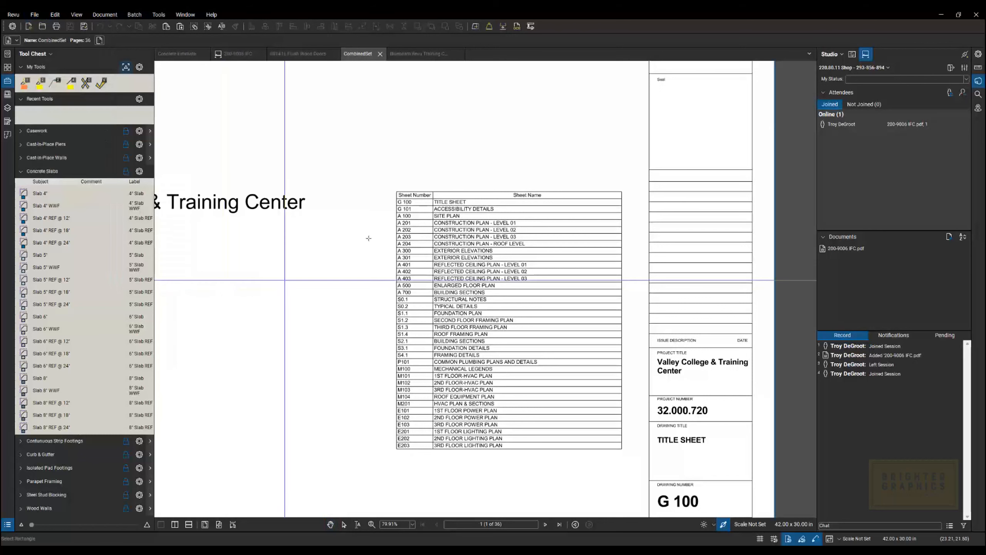
left_click_drag(406, 230, 626, 453)
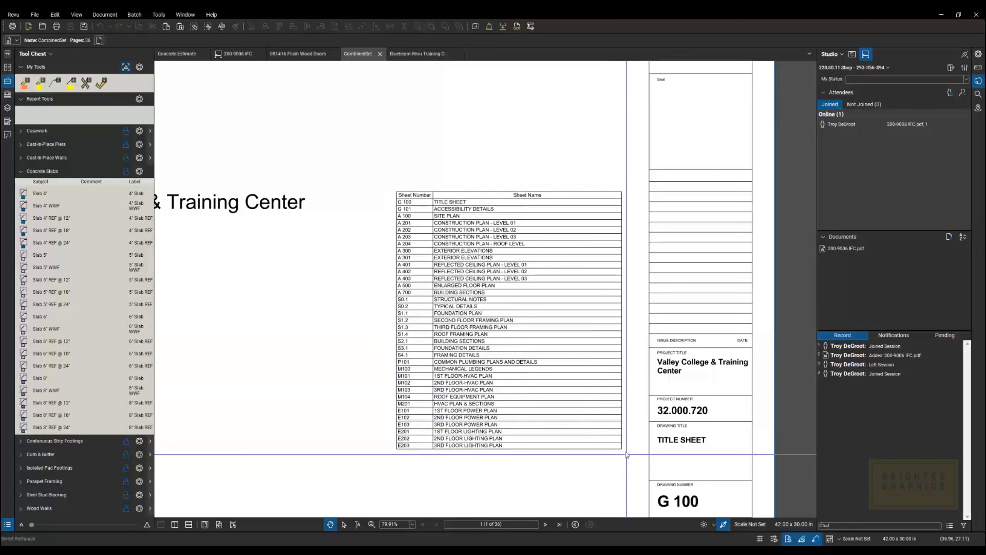
Save the exported workbook to the Desktop as Sheet INdex.xlsx.
scroll(60, 217, "up", 3)
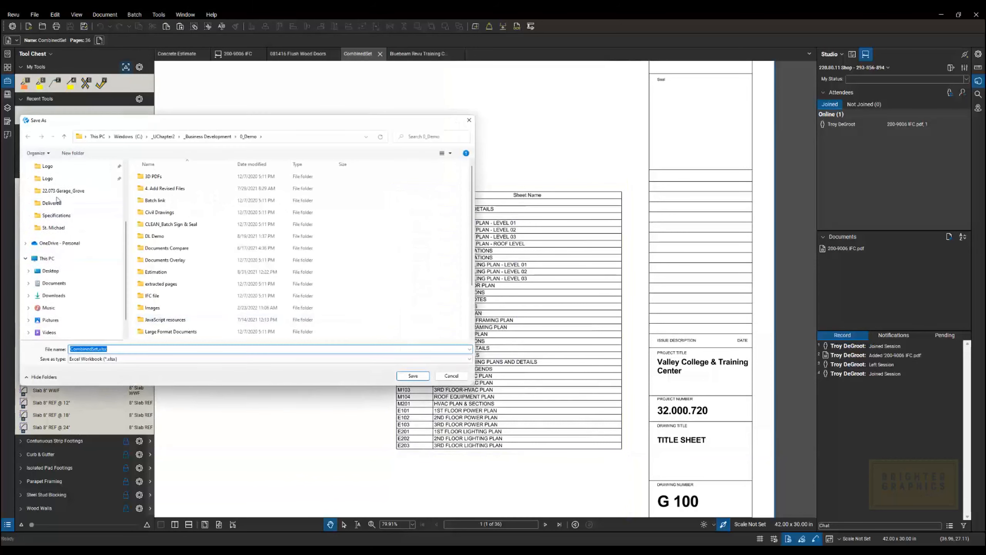
left_click(50, 181)
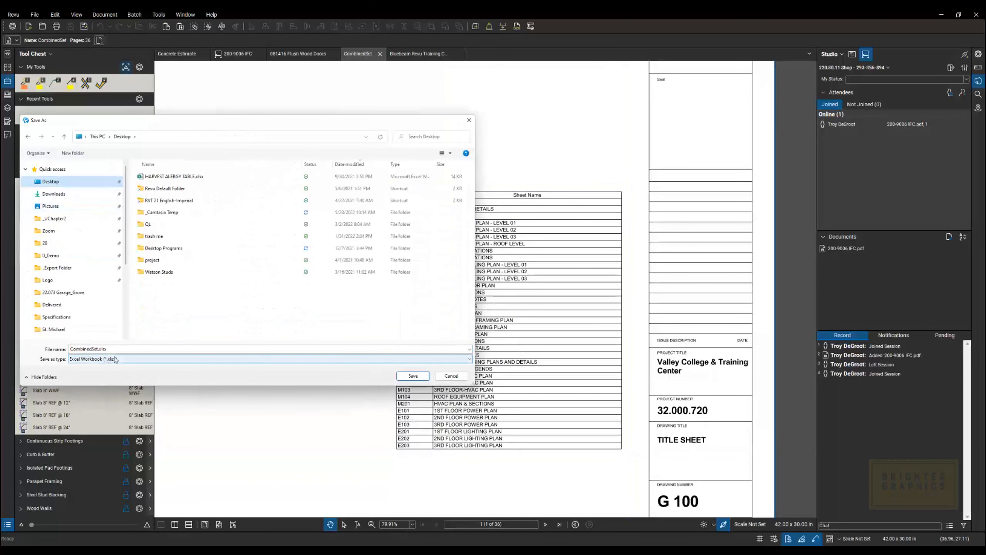
left_click(99, 348)
left_click_drag(99, 348, 50, 342)
type("Sheet INde")
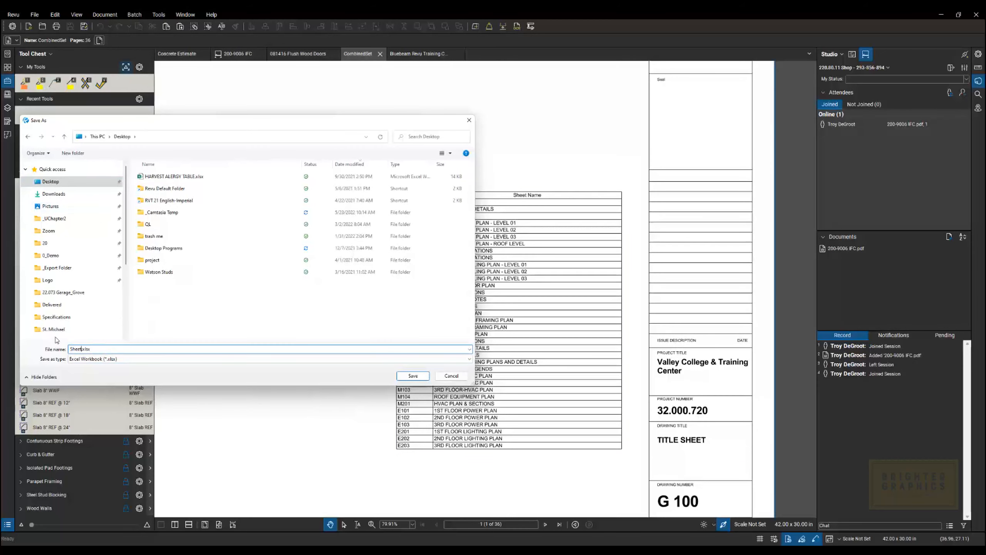
type("x")
left_click(401, 374)
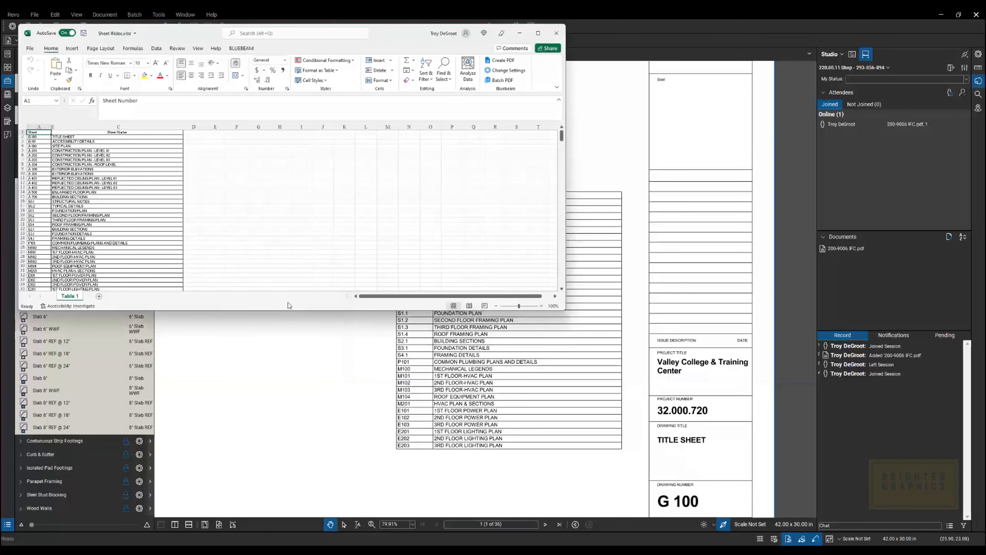
Examine the sheet numbers and sheet names in the exported Excel table at an enlarged zoom, down to the last row.
left_click_drag(519, 306, 524, 307)
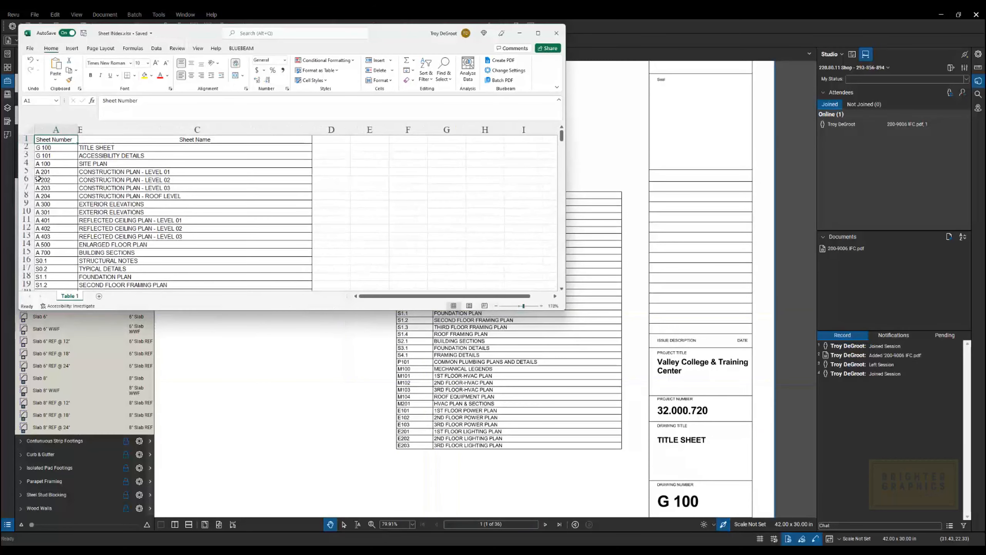
left_click(58, 166)
left_click(101, 163)
left_click(105, 187)
left_click(106, 220)
left_click(73, 226)
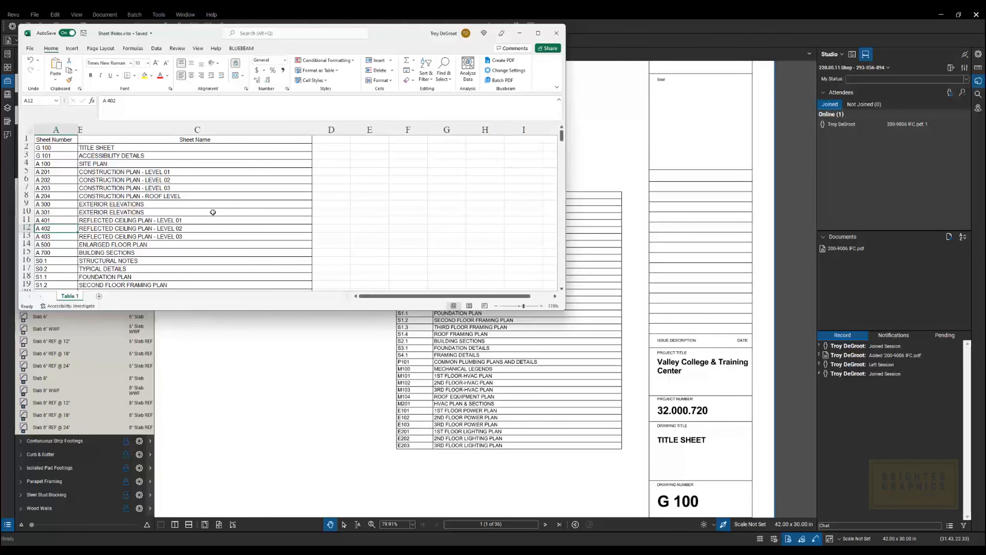
scroll(306, 214, "down", 5)
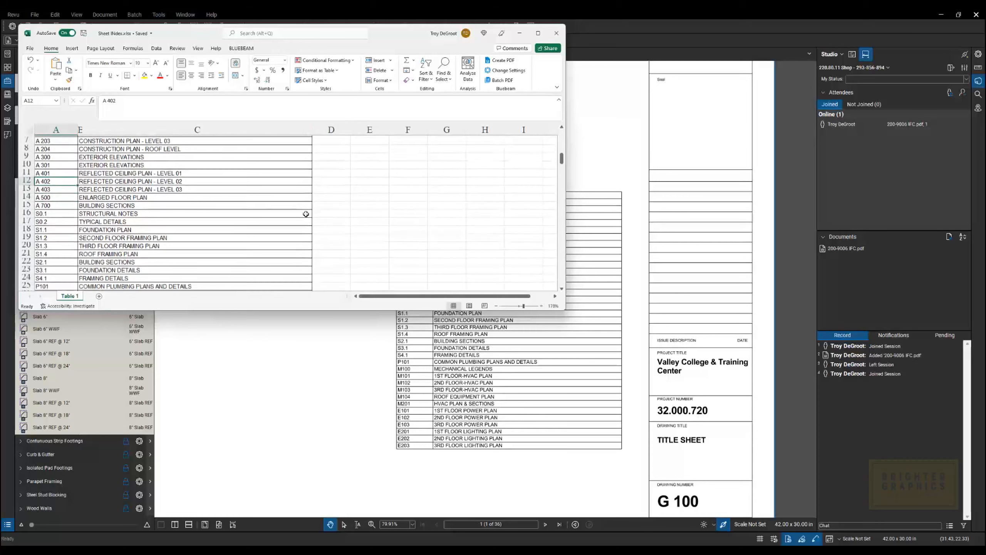
scroll(306, 215, "down", 1)
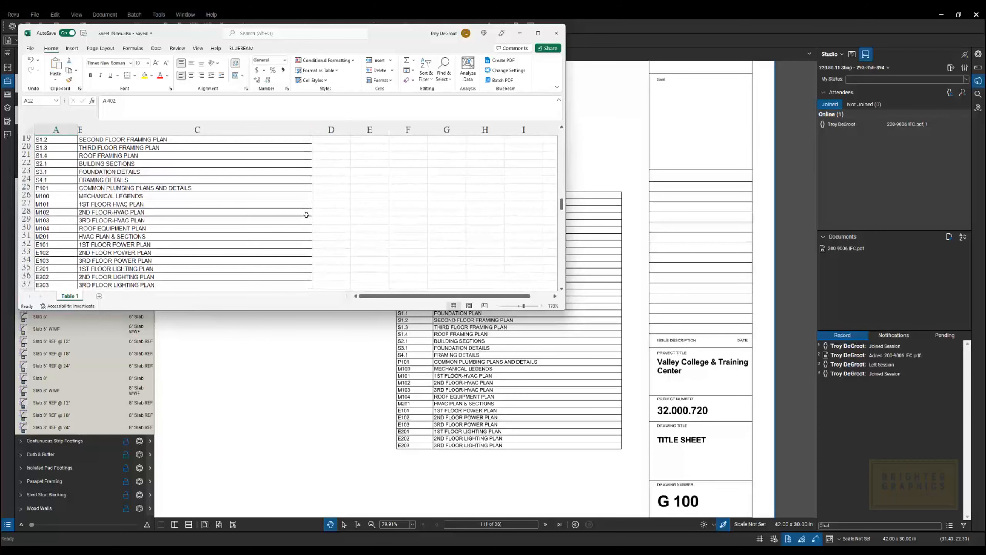